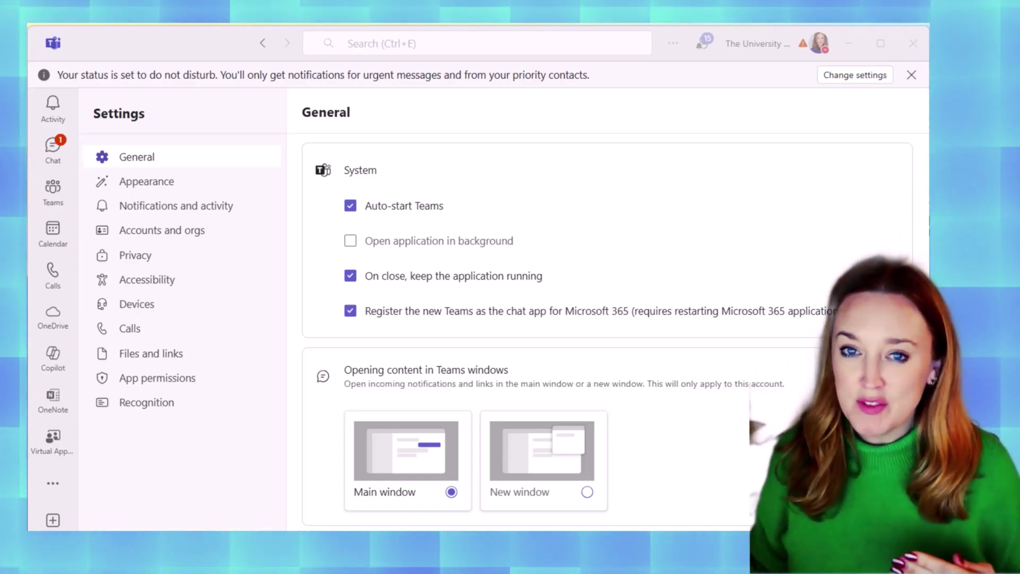
Step: Switch Settings to the Appearance page showing theme, skin tone preference and chat density
click(672, 44)
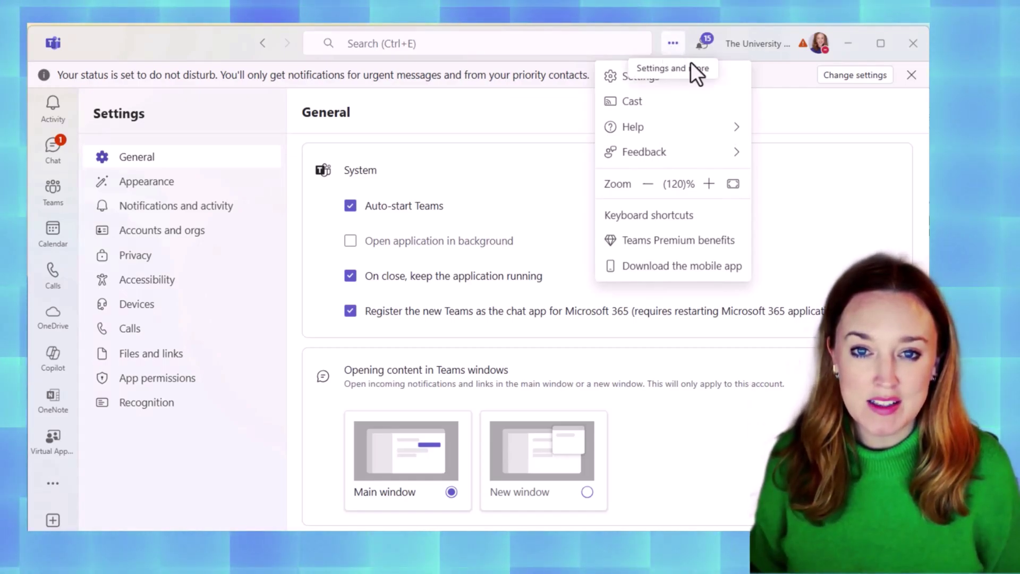
click(638, 76)
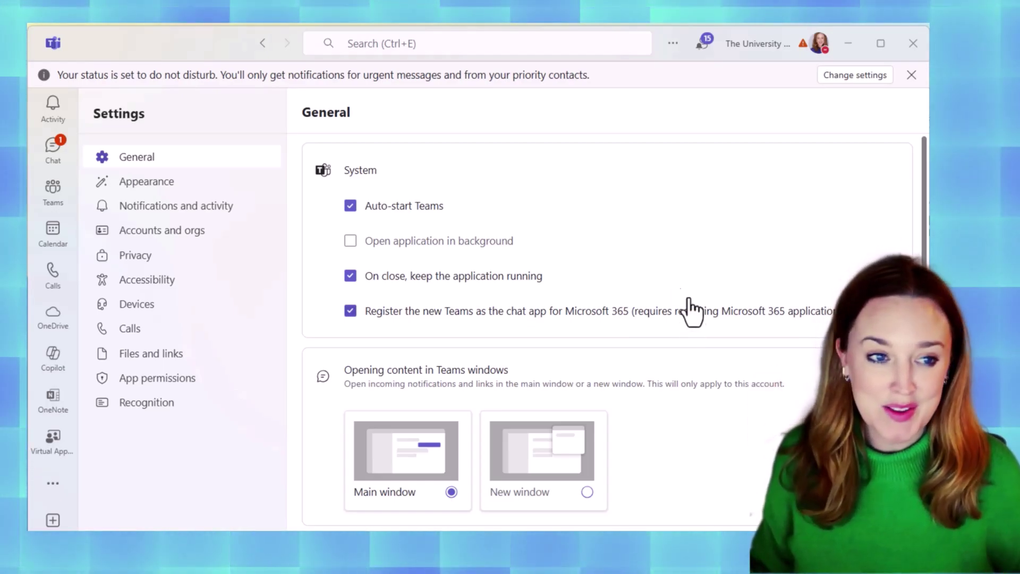
click(146, 182)
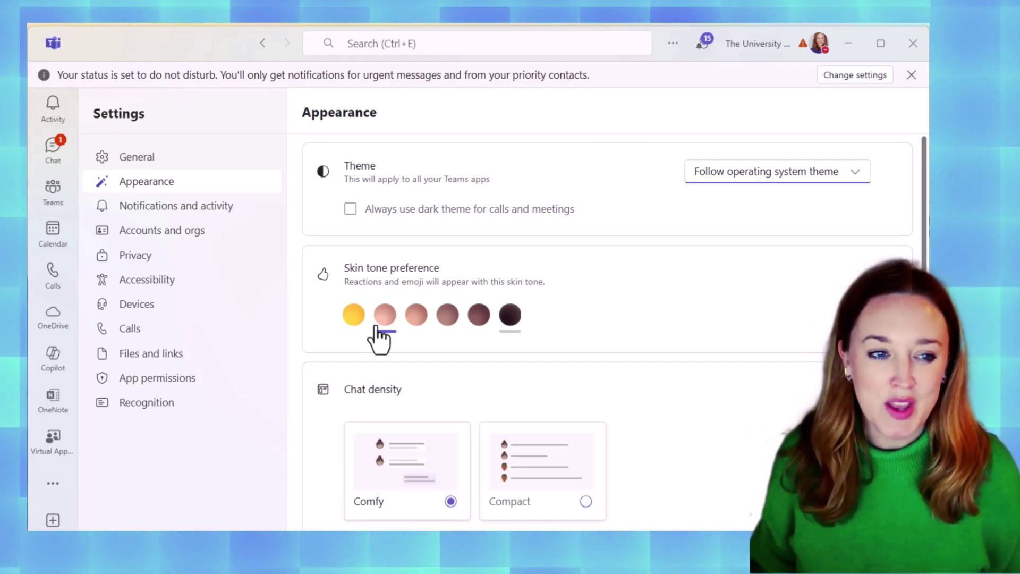
Step: Go to Privacy and open Manage priority access, listing the two contacts allowed during Do not disturb
click(154, 258)
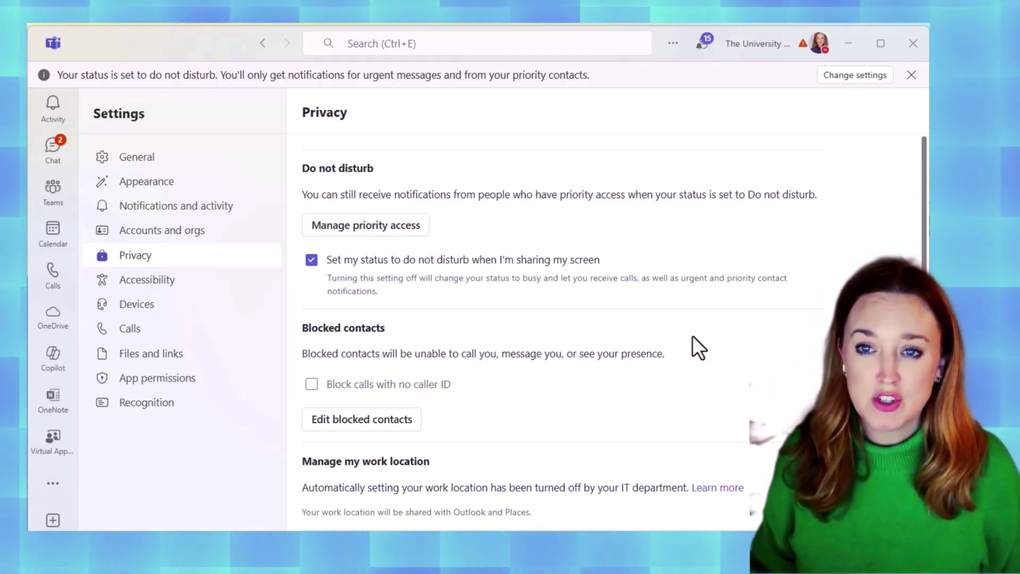
click(817, 51)
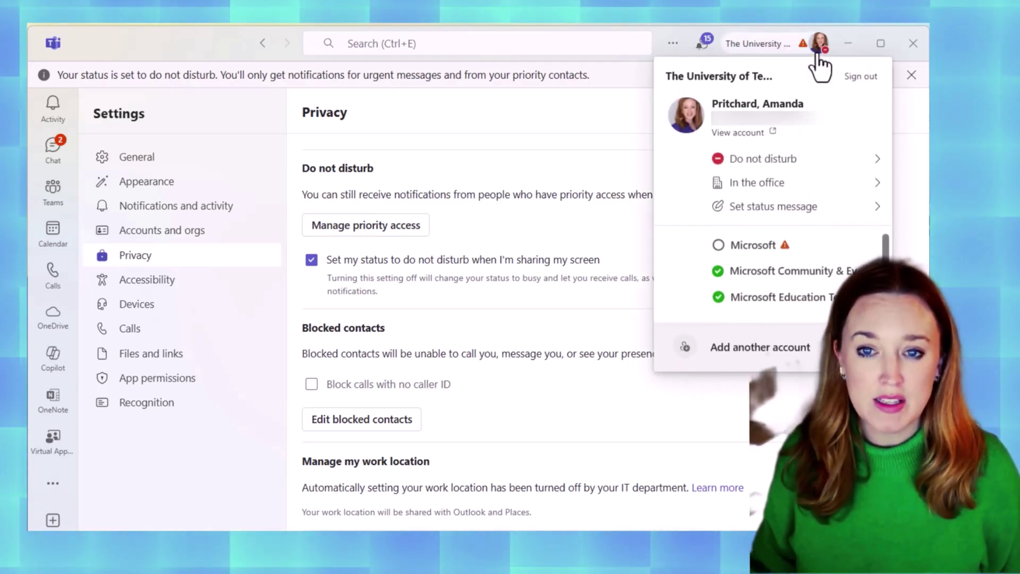
click(819, 45)
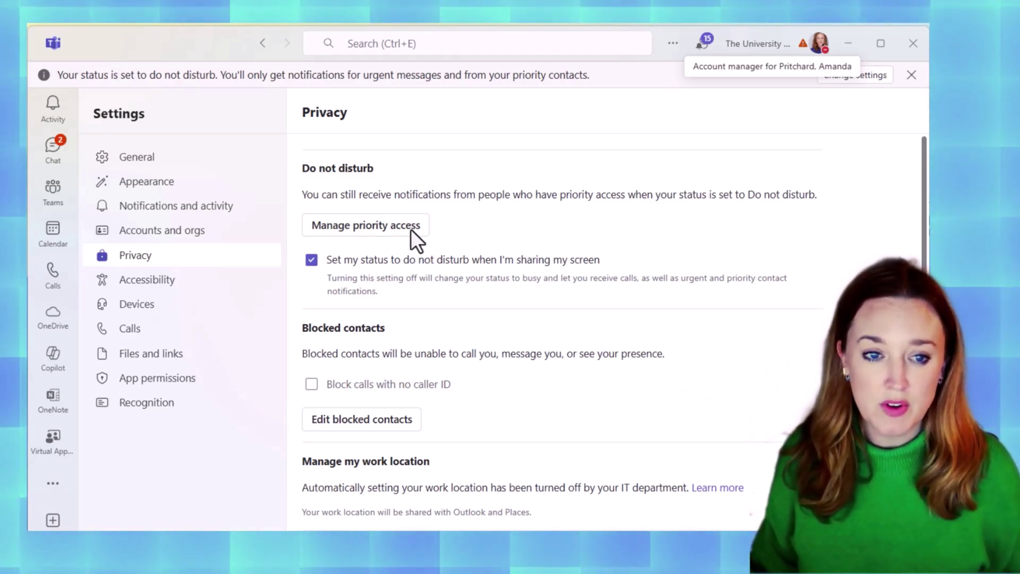
click(363, 227)
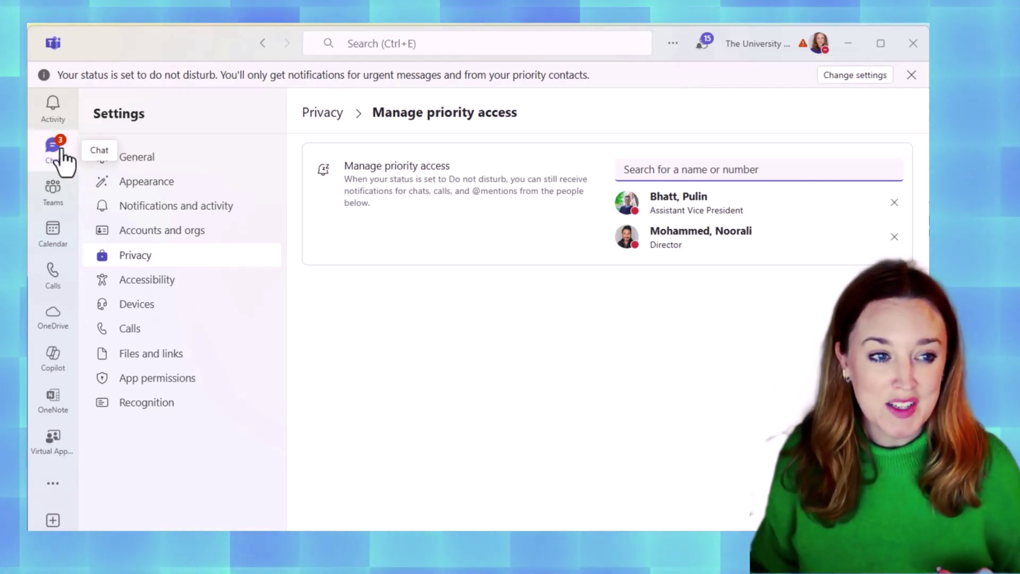
Step: React to an emoji message in the self-chat with a light-skin-tone thumbs-up, then reopen settings
click(60, 153)
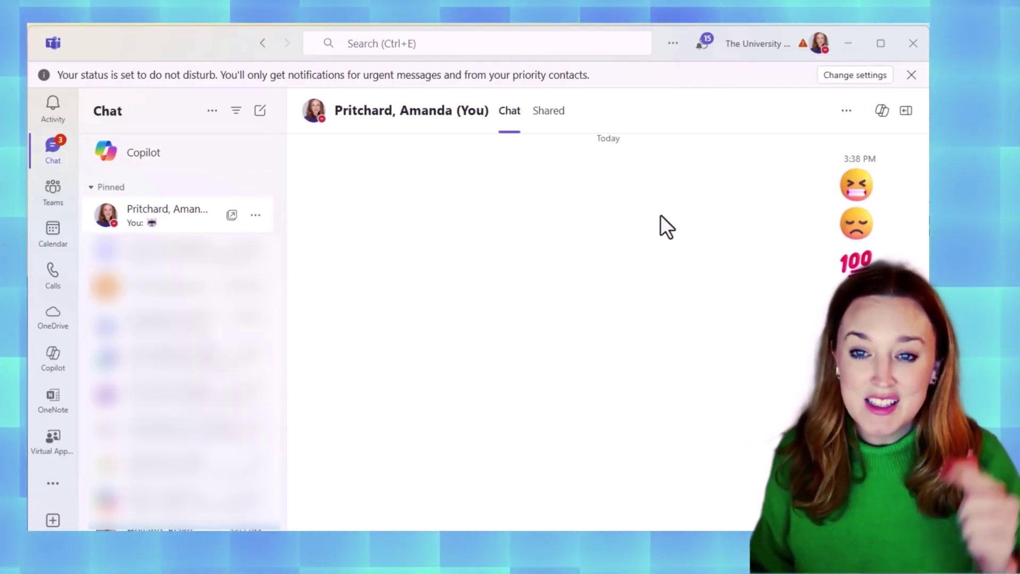
mouse_move(861, 190)
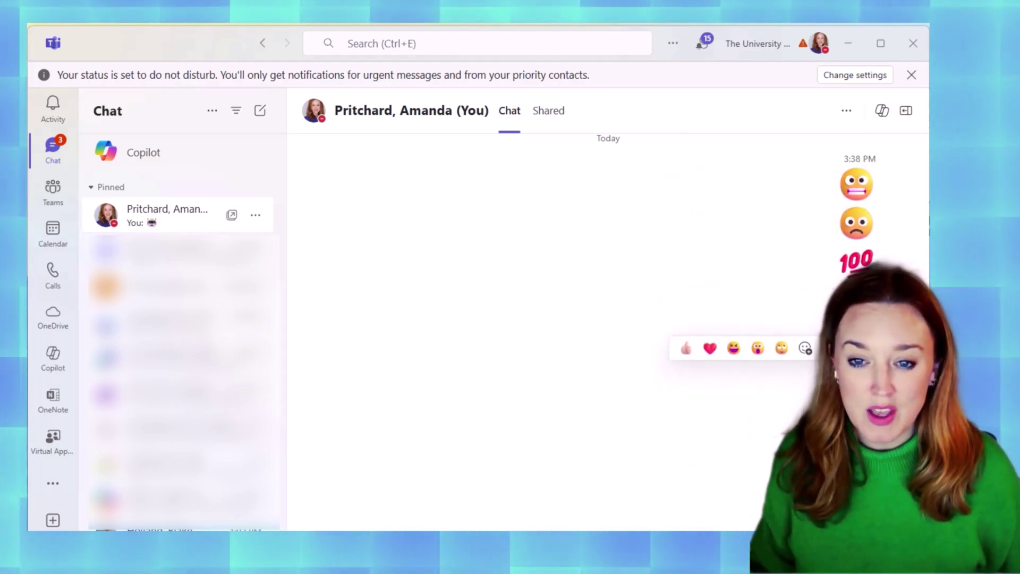
click(685, 352)
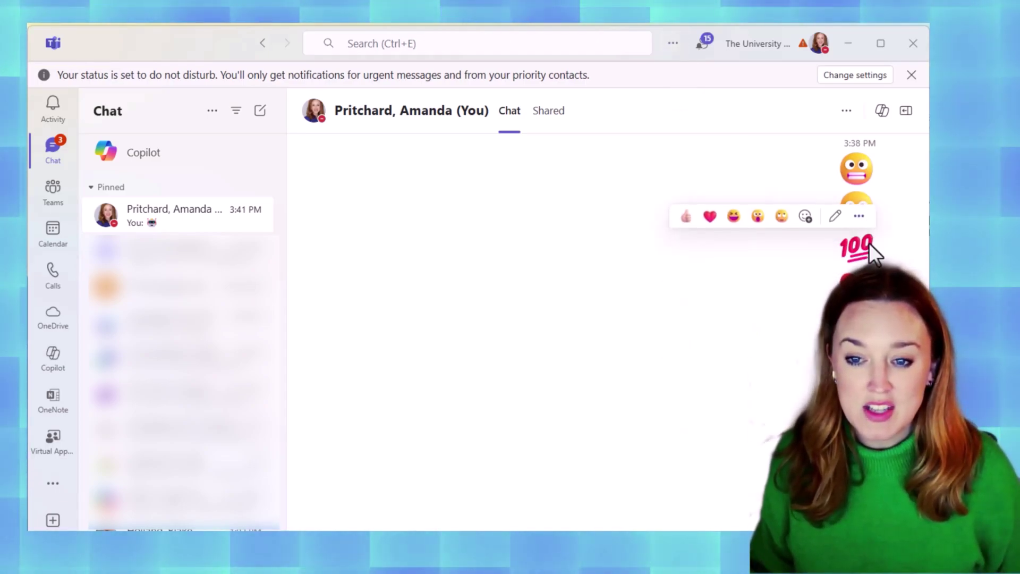
click(673, 45)
Step: Review the Appearance page's Chat density and Layout options, then return to the self-chat
click(670, 75)
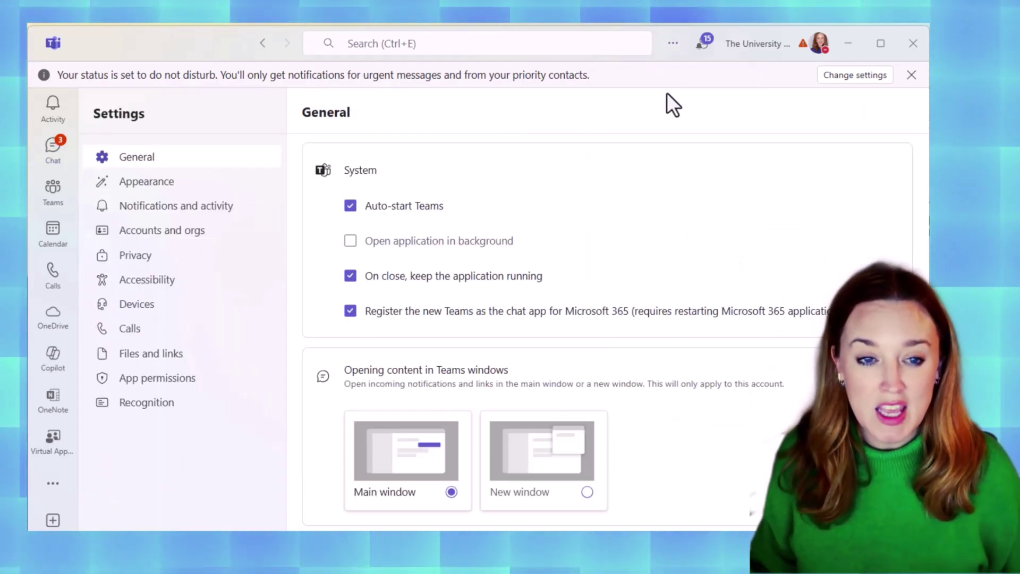
click(156, 185)
scroll(638, 340, down, 3)
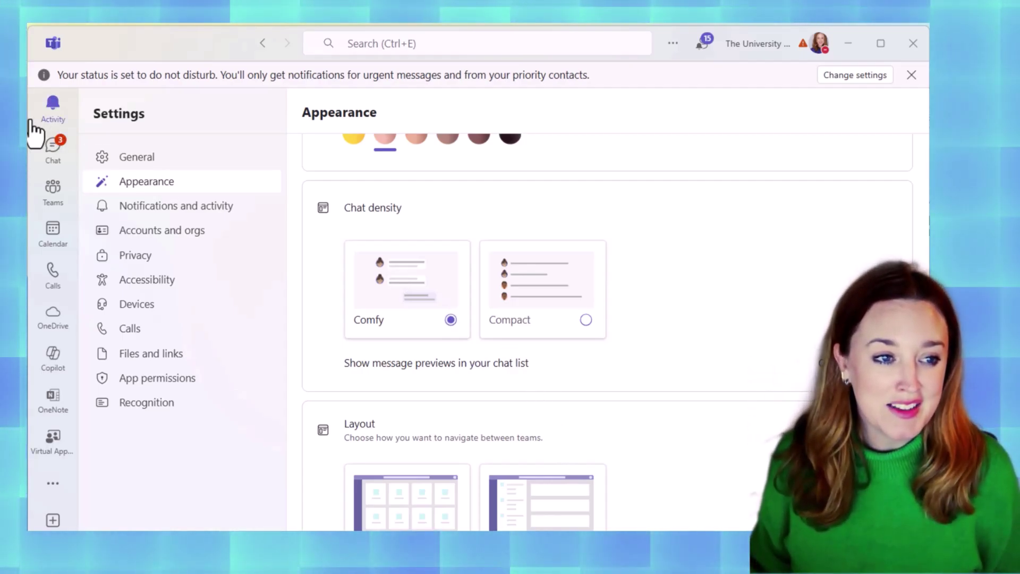
click(54, 161)
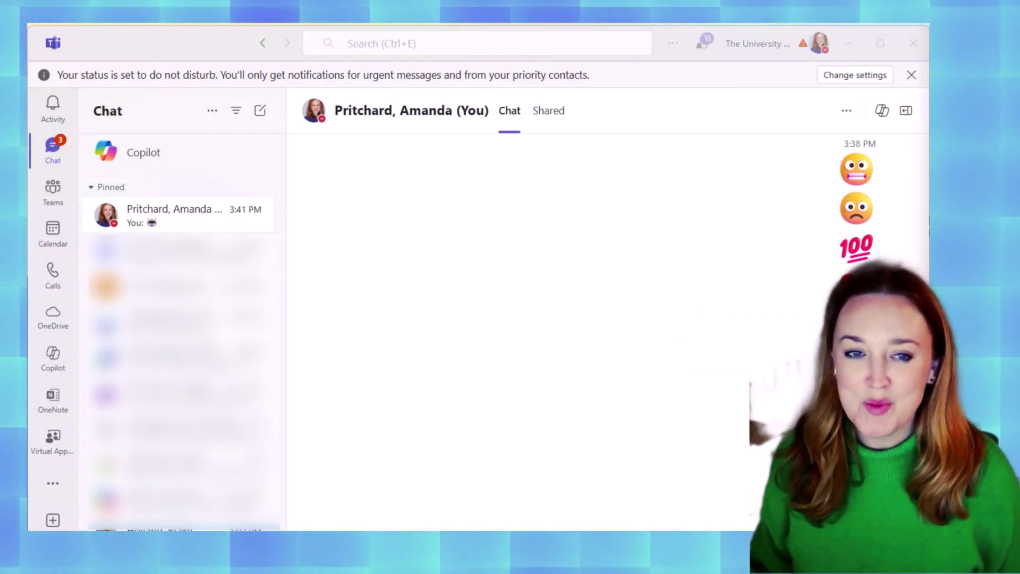
Step: Reopen Settings and move from Notifications and activity to the Privacy page
click(673, 45)
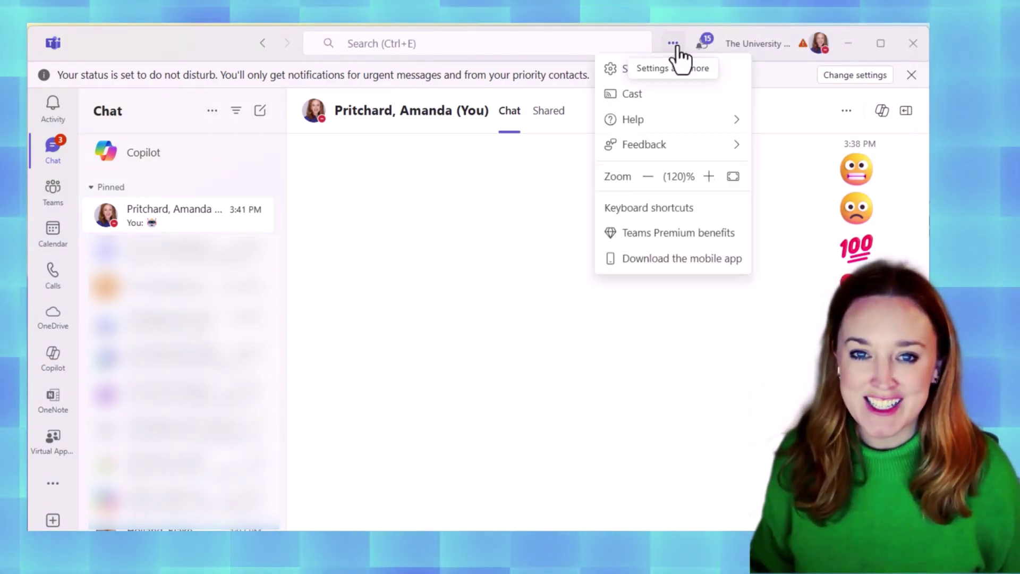
click(632, 75)
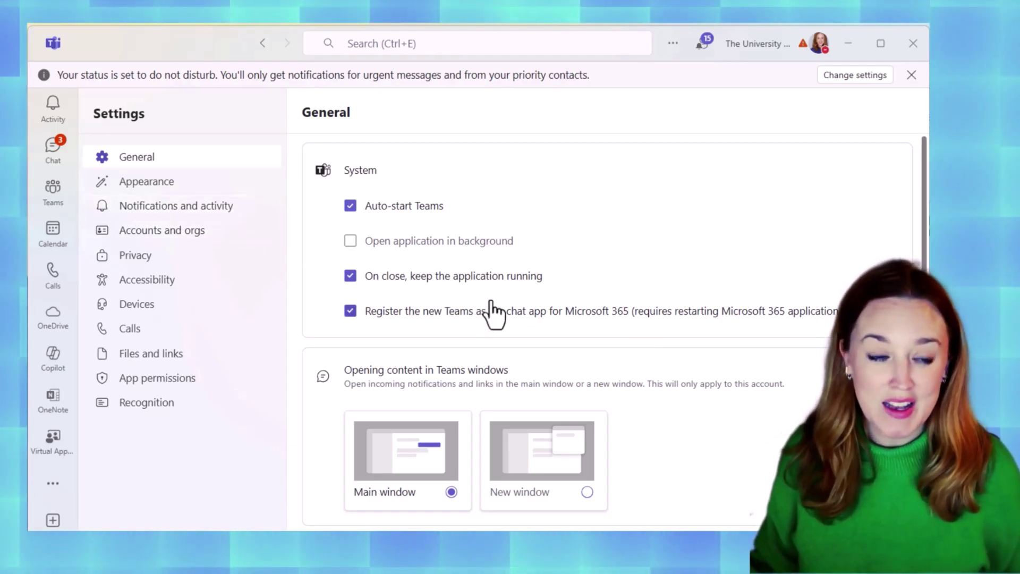
click(218, 209)
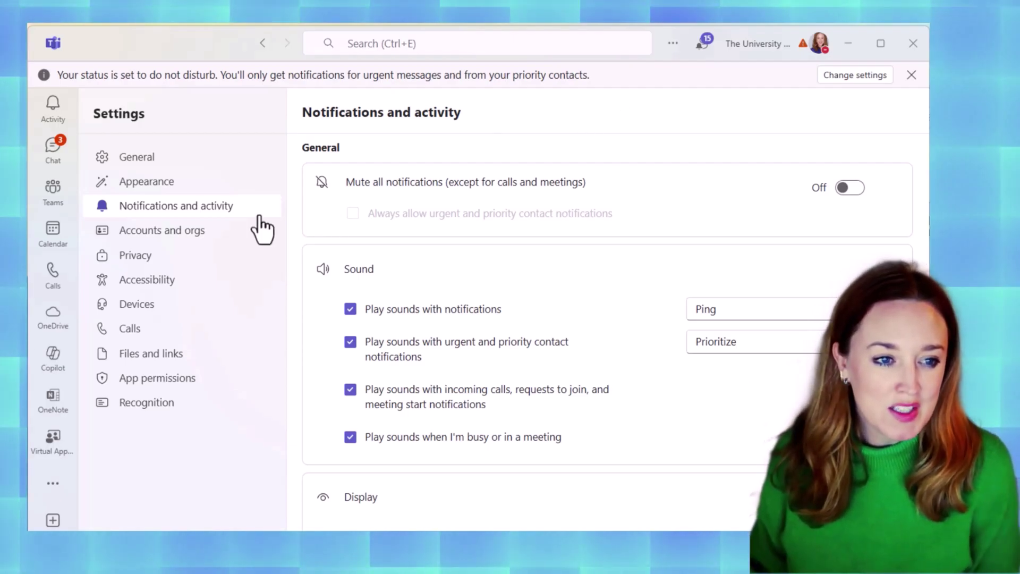
click(136, 255)
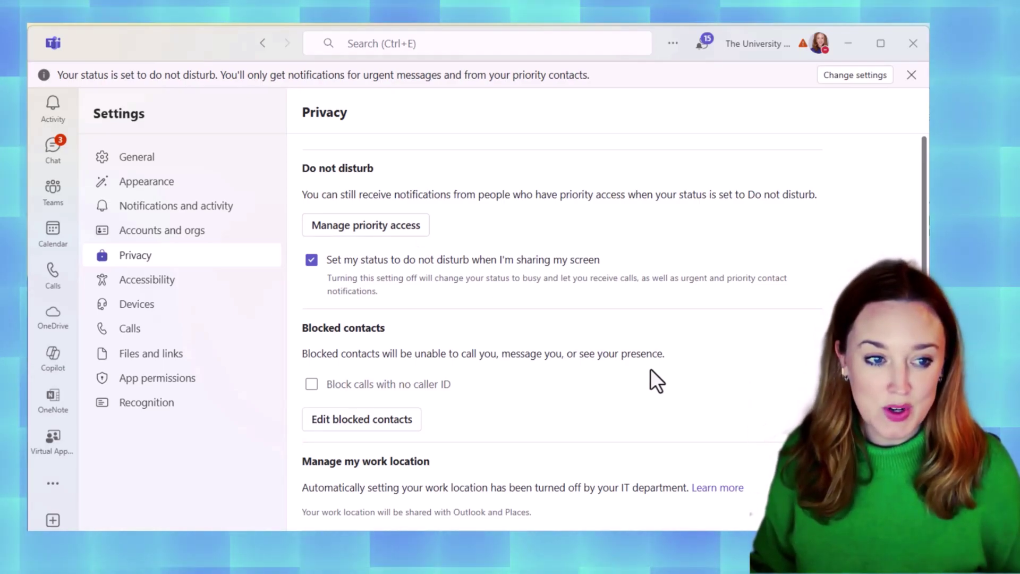
click(148, 311)
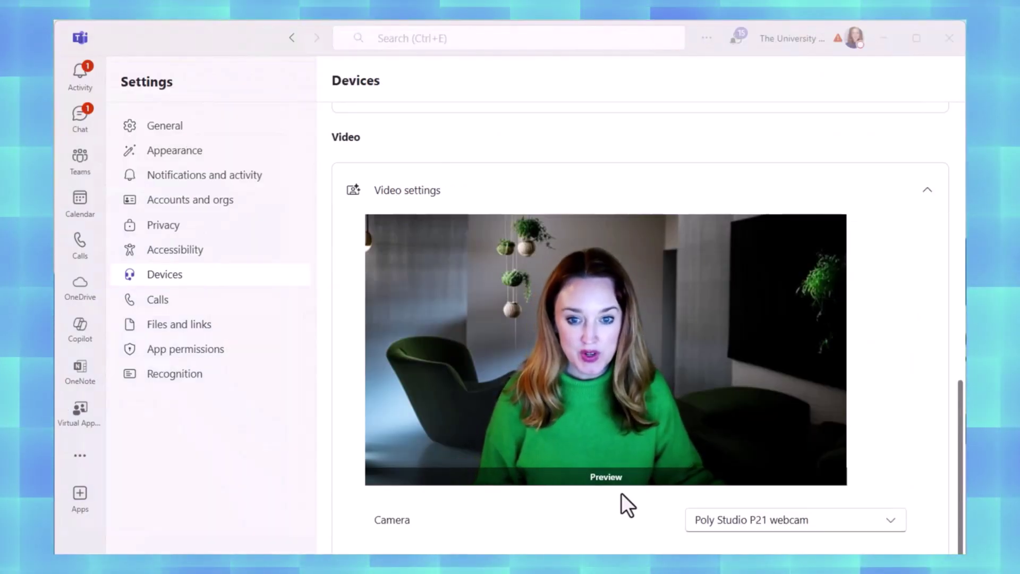
scroll(621, 492, down, 1)
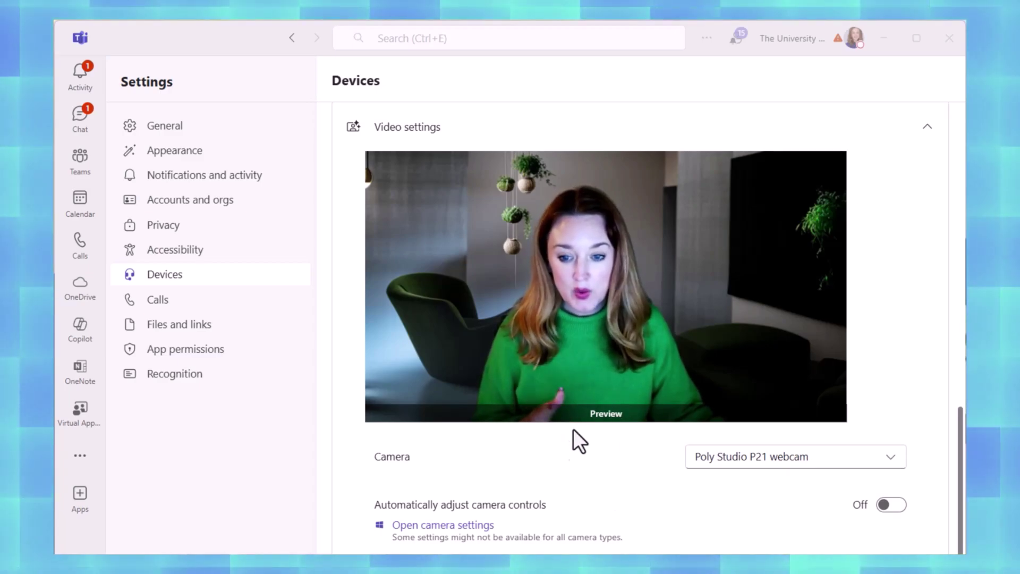
Step: Open the webcam camera properties and test zoom up to 14 before resetting it to 10
click(440, 526)
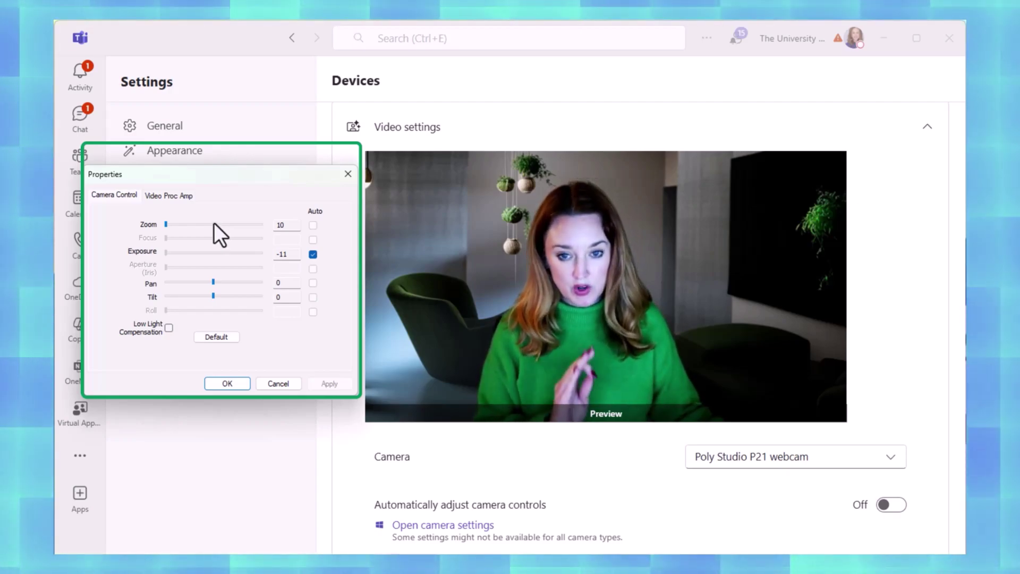
click(172, 224)
click(179, 224)
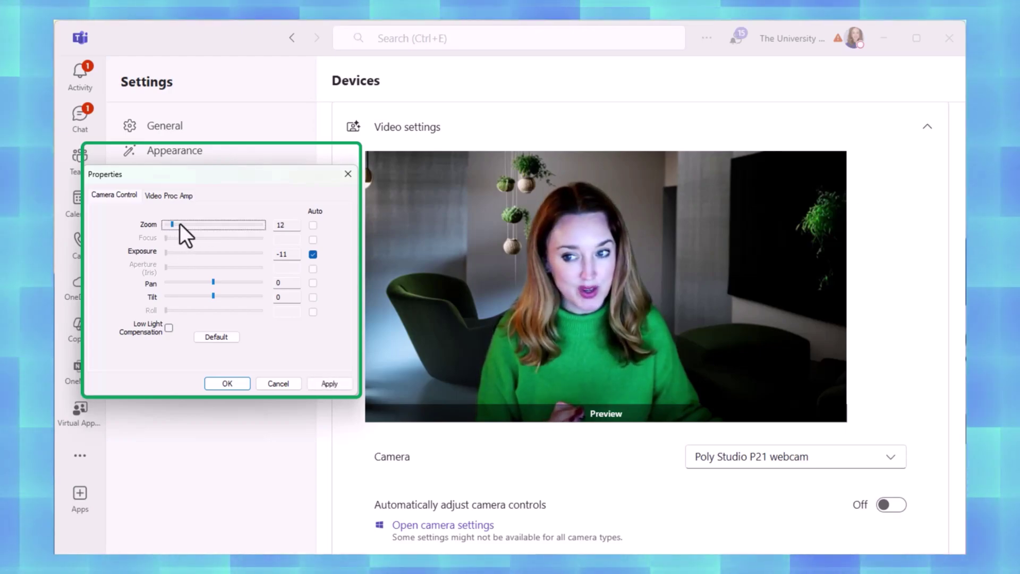
click(188, 224)
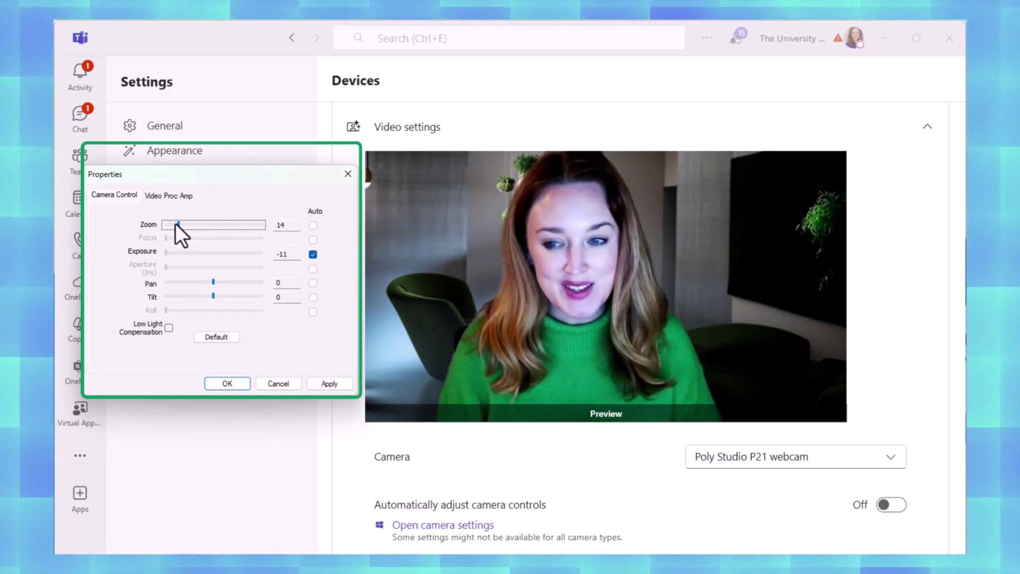
drag(174, 222, 161, 222)
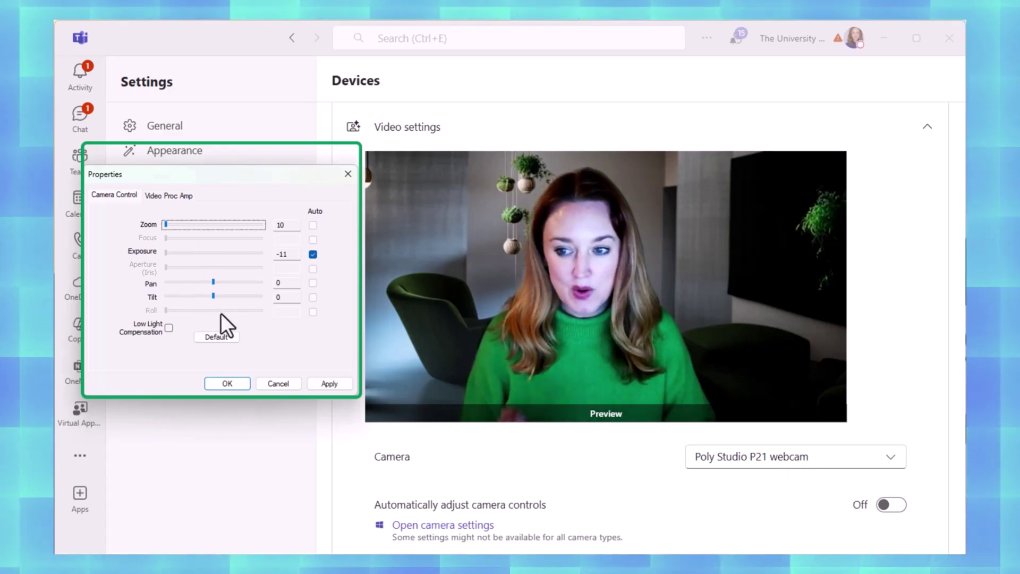
Step: Set the webcam brightness to 83 on the Video Proc Amp tab
click(165, 196)
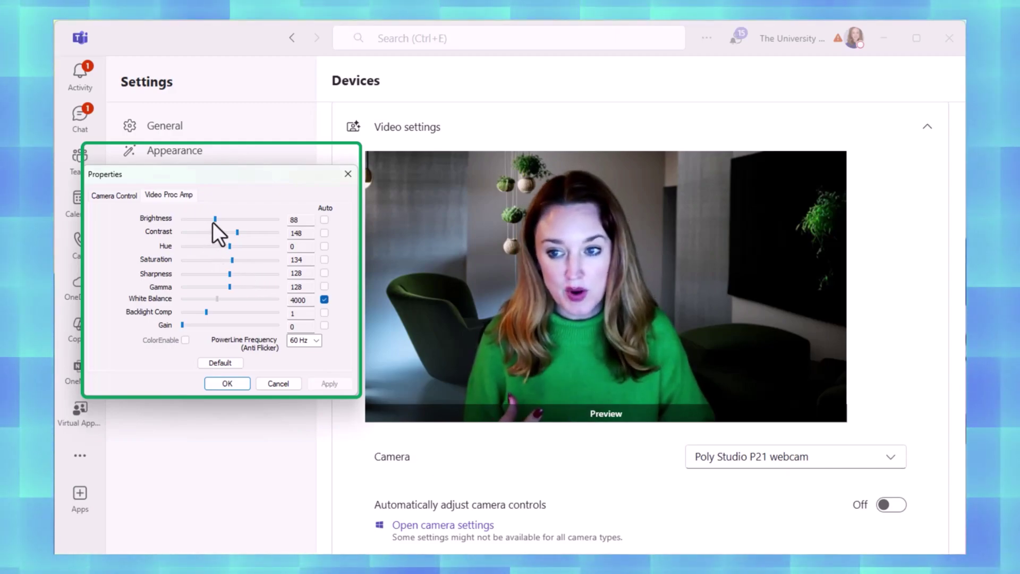
drag(212, 222, 233, 223)
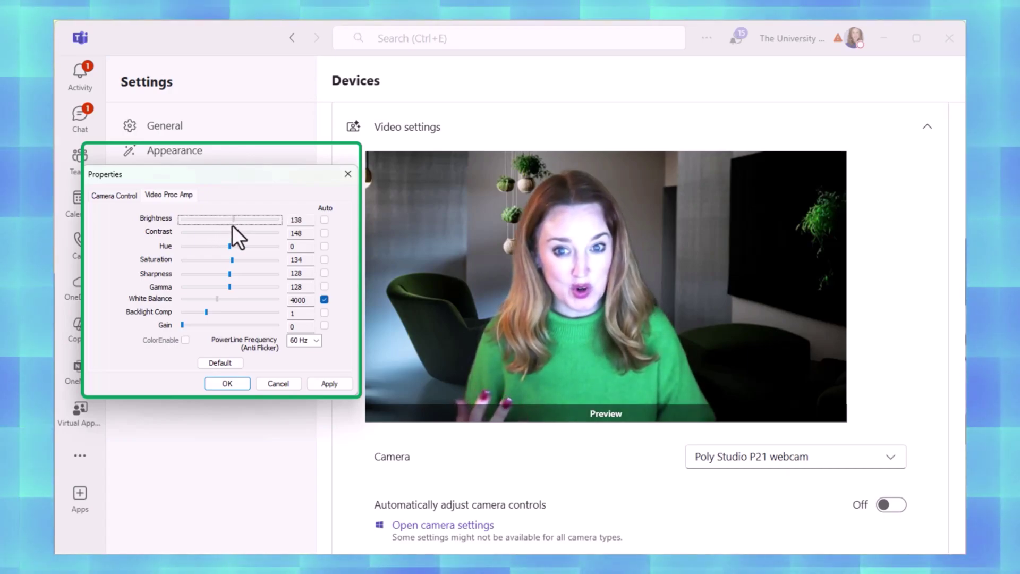
drag(232, 225, 212, 222)
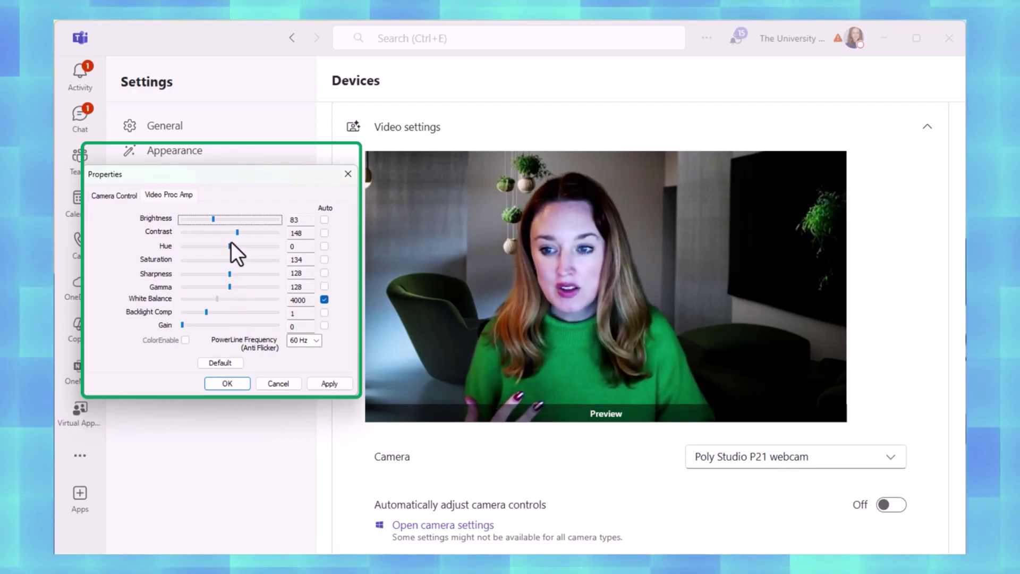
Step: Adjust the webcam contrast to 151 and raise sharpness to 133
drag(236, 233, 205, 232)
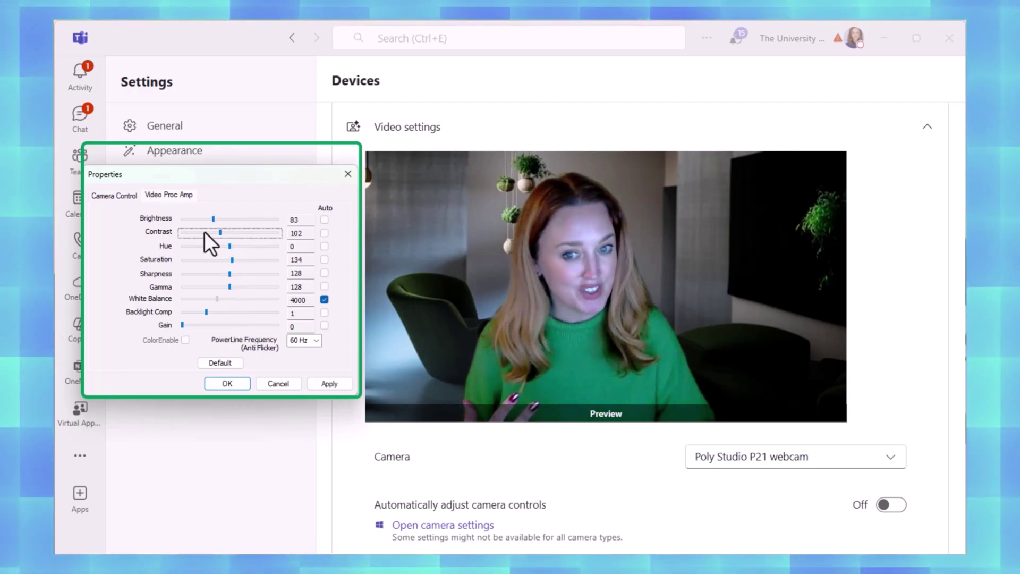
click(204, 231)
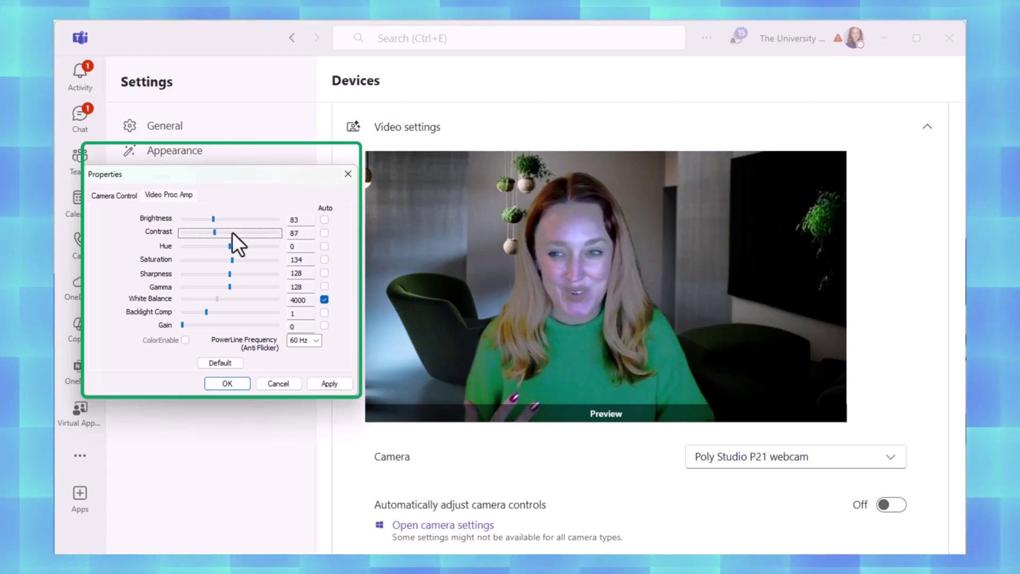
drag(216, 233, 241, 237)
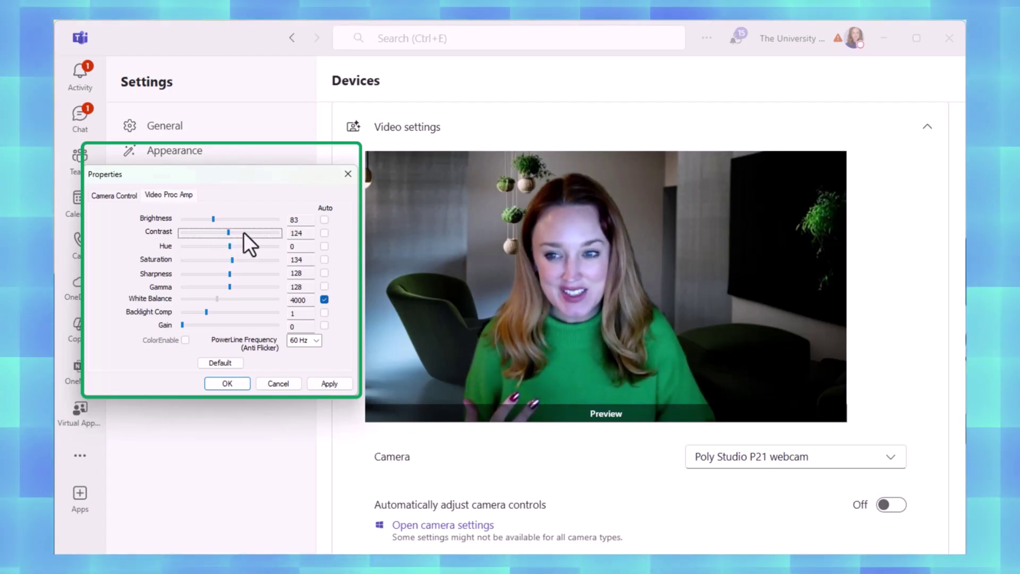
drag(230, 234, 238, 238)
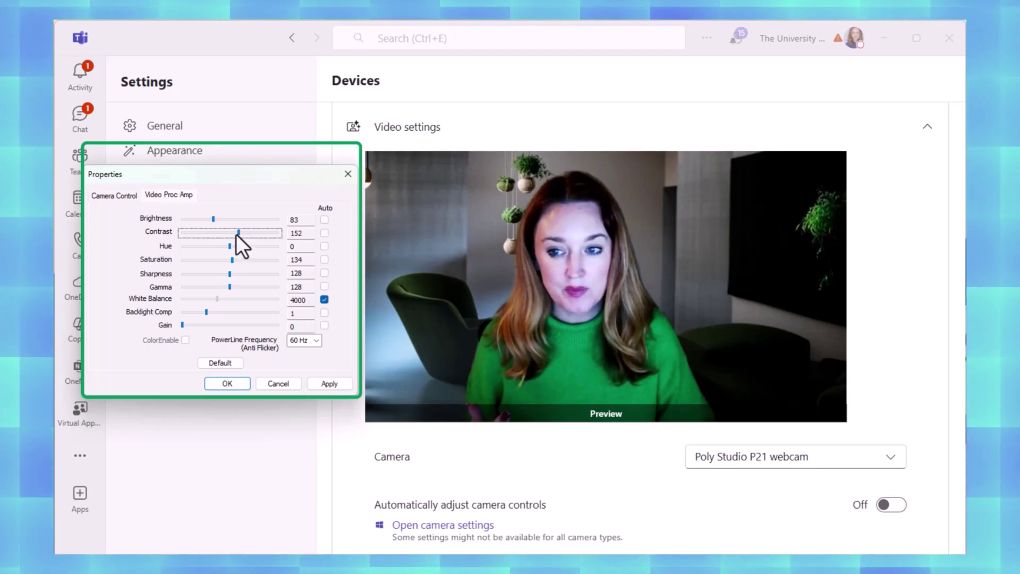
key(Left)
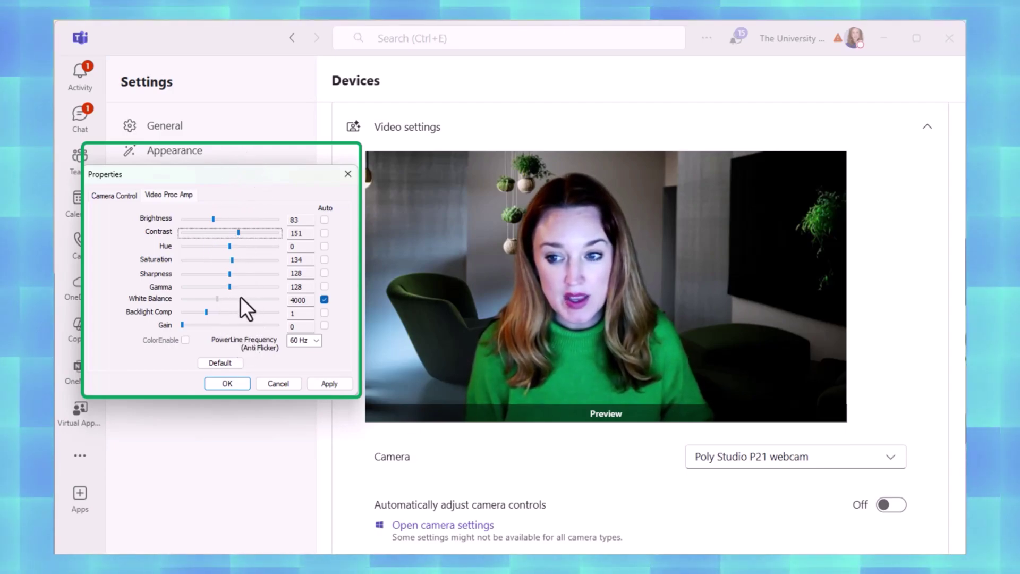
mouse_move(229, 274)
mouse_down()
mouse_move(252, 274)
mouse_move(219, 273)
mouse_move(231, 279)
mouse_up()
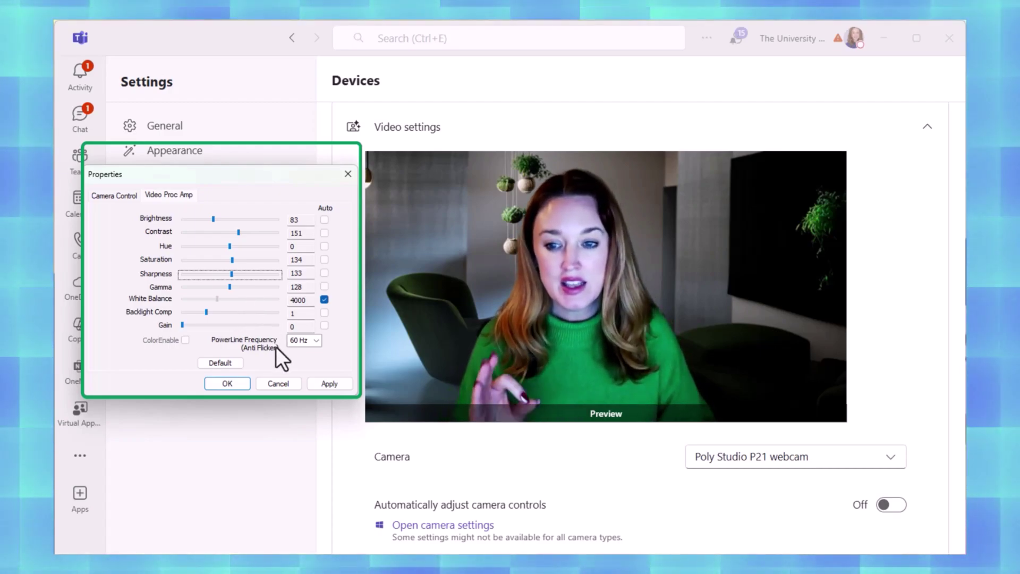
Step: Apply the new webcam image settings and close the Properties dialog
click(335, 385)
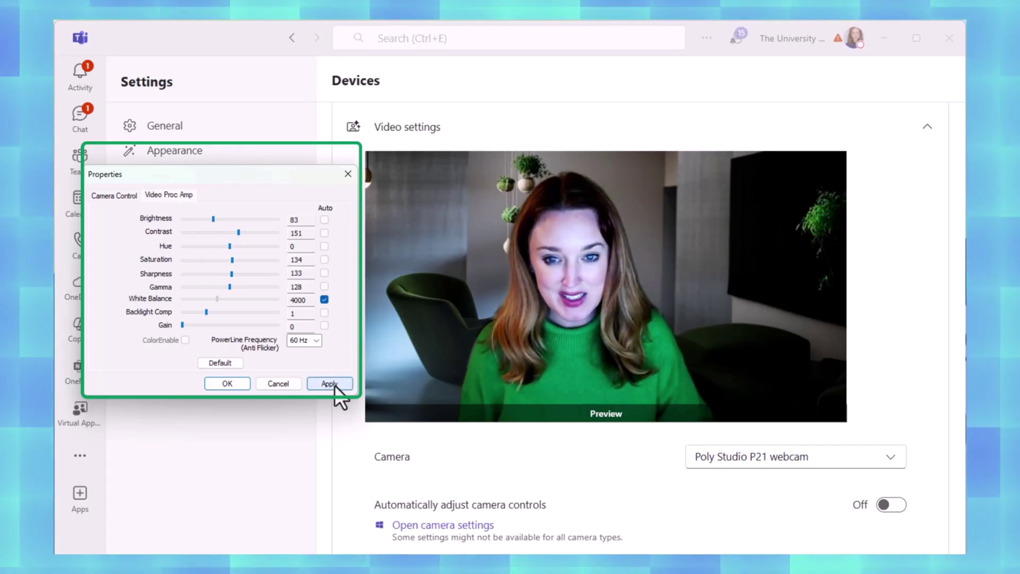
click(346, 175)
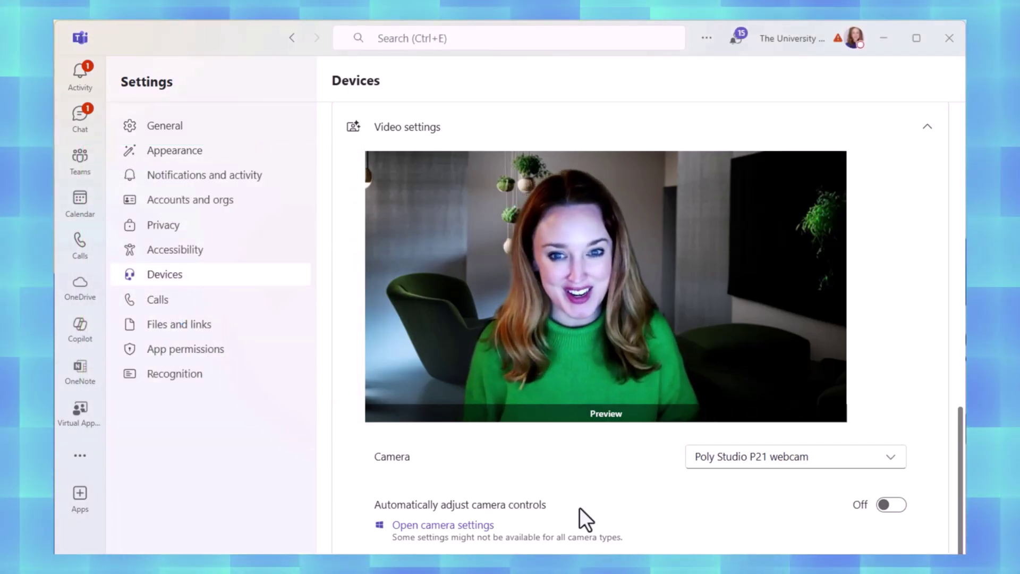